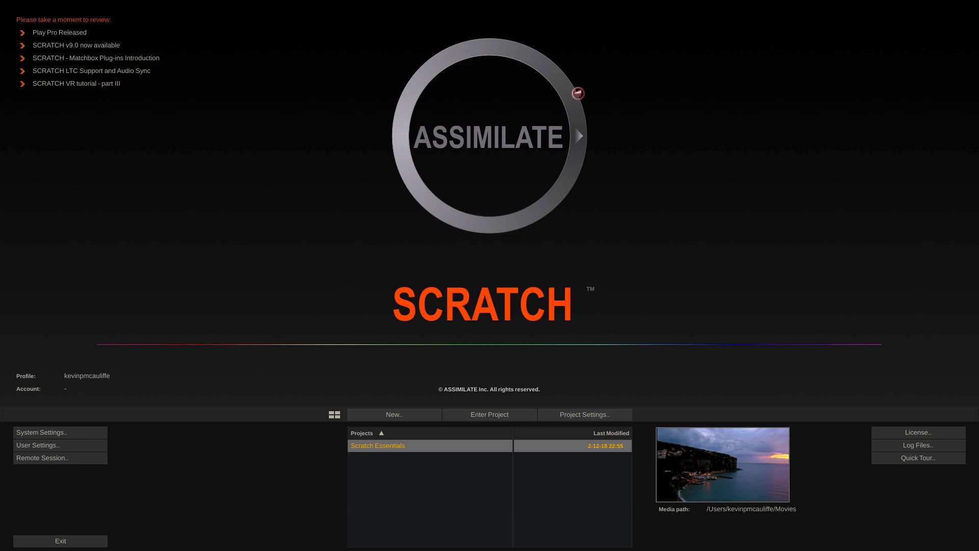
- Quit SCRATCH and launch it again from the desktop
key("super+q")
mouse_move(424, 549)
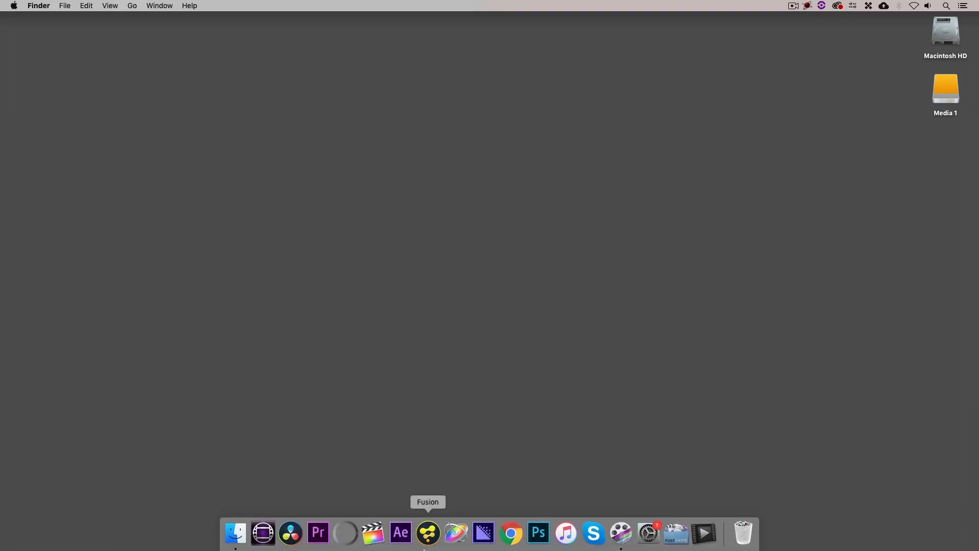
left_click(354, 533)
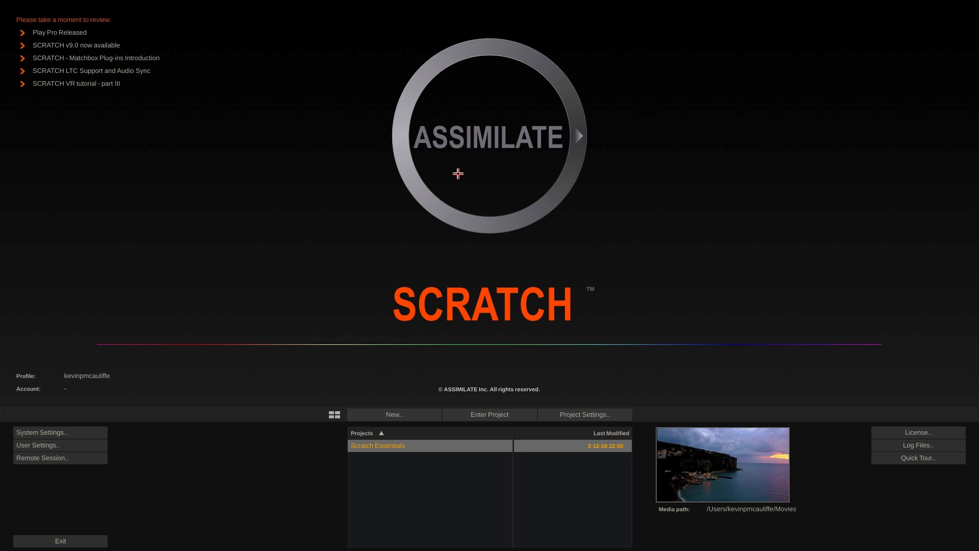
- Check the system information overlay and the folder of application log files, closing each one
left_click(455, 71)
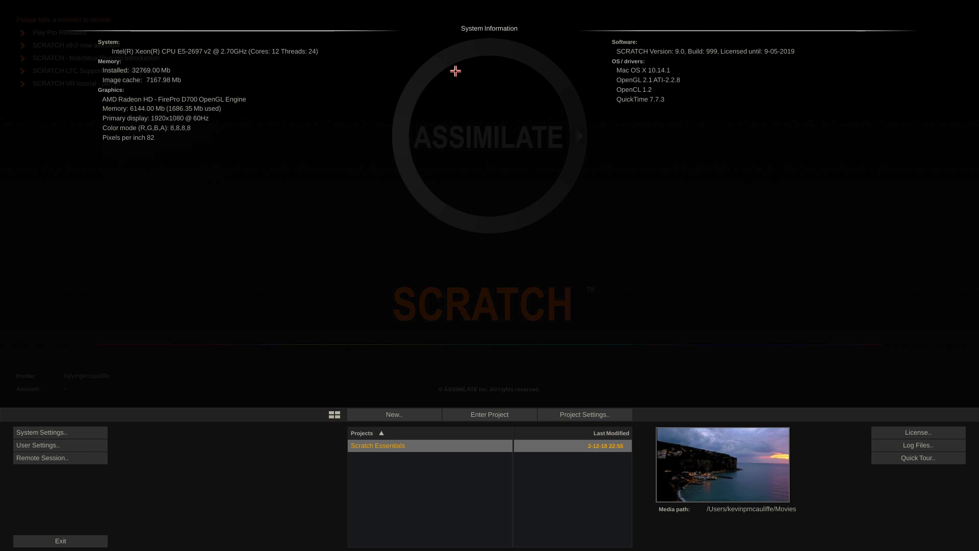
left_click(448, 144)
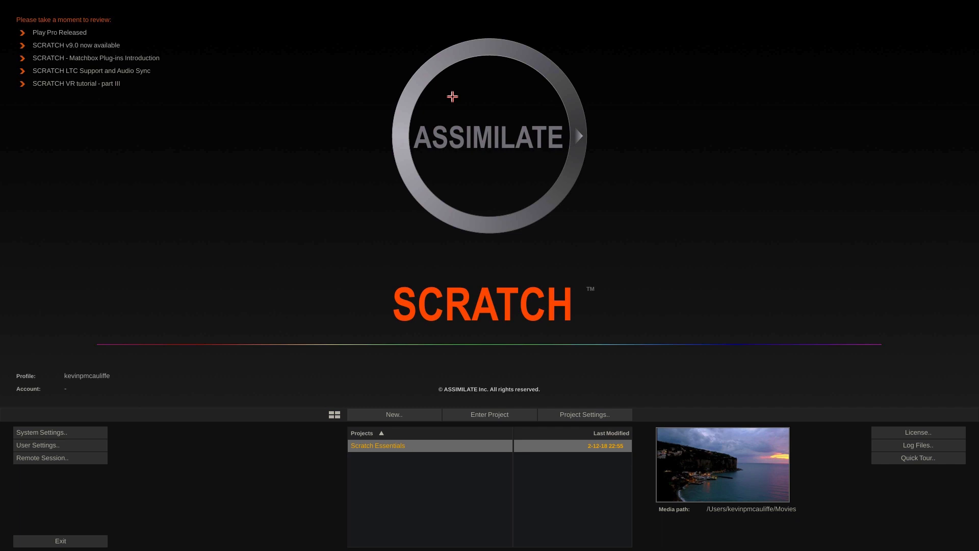
left_click(916, 446)
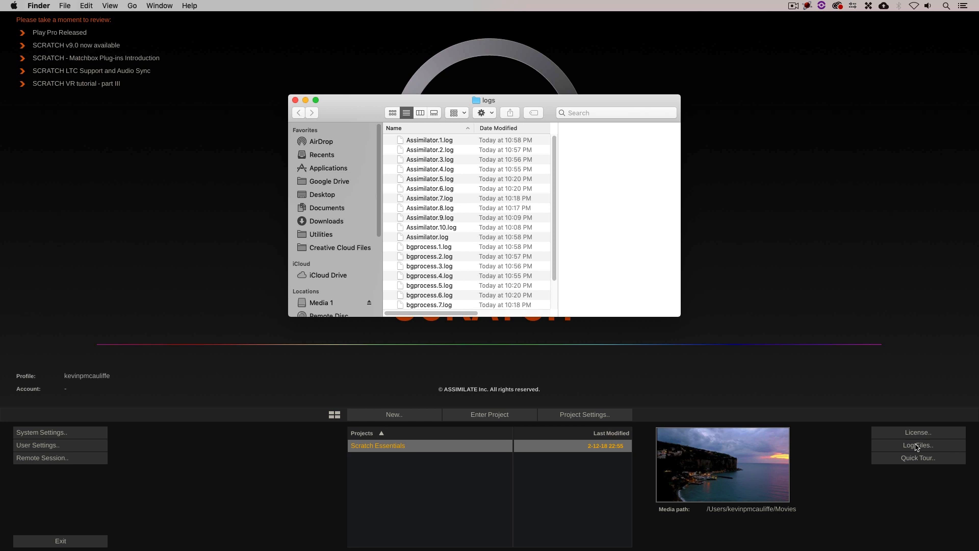
left_click(296, 100)
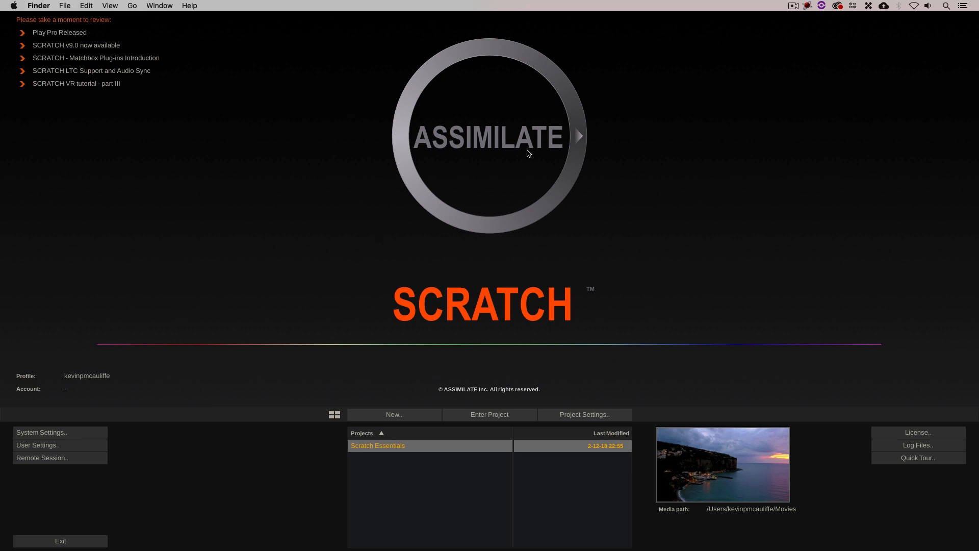
- Create a new project named "Dummy Project"
left_click(416, 412)
left_click(401, 413)
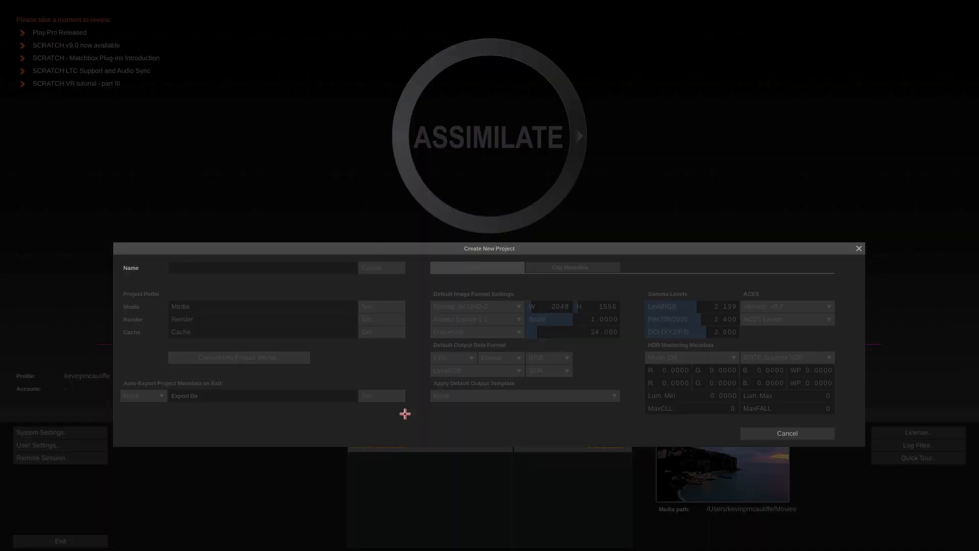
type("Dummy Project")
left_click(377, 266)
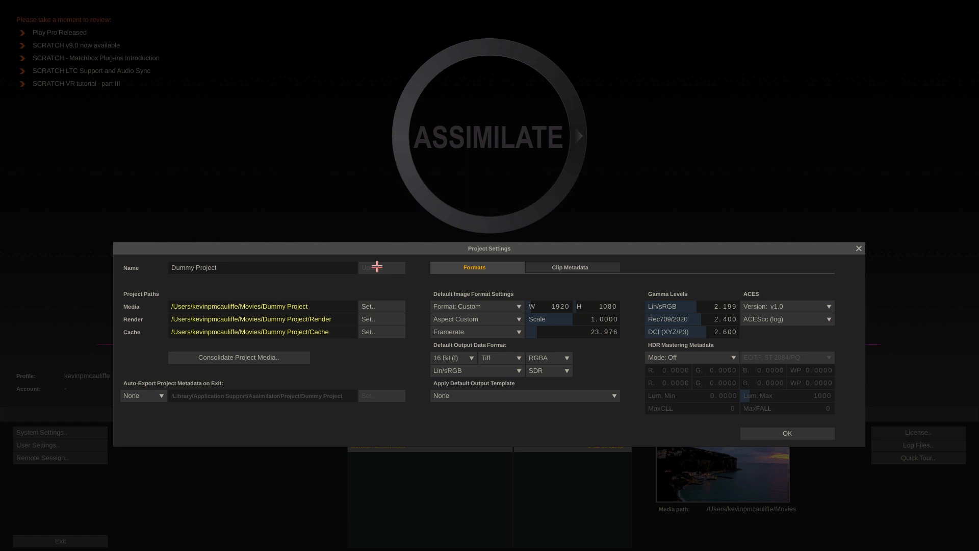
- Review the default image format presets without choosing one and set the aspect Scale to 3
left_click(493, 305)
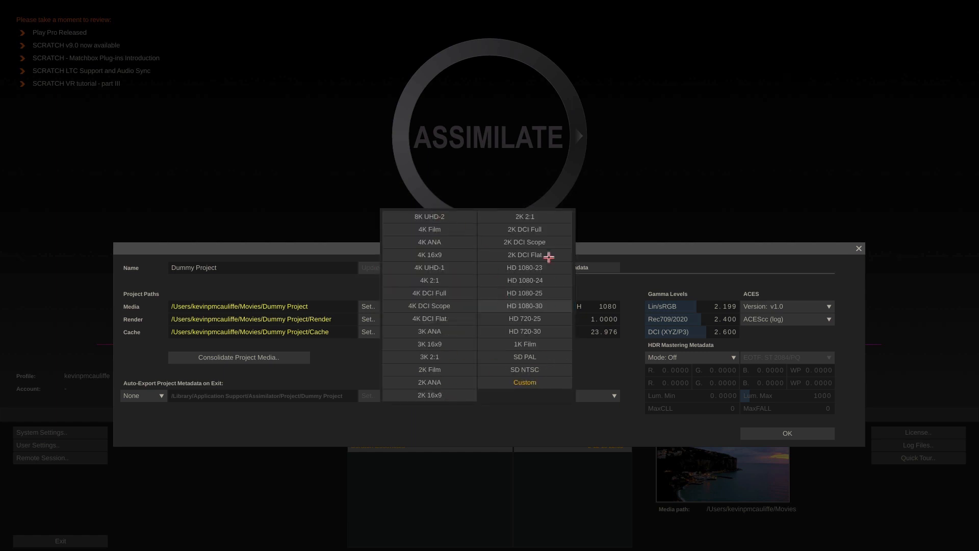
left_click(618, 363)
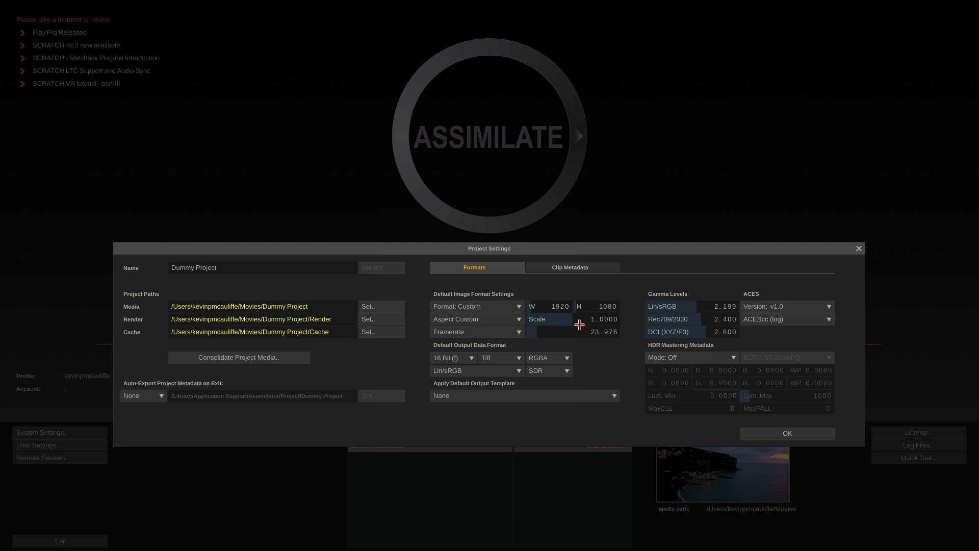
left_click(581, 321)
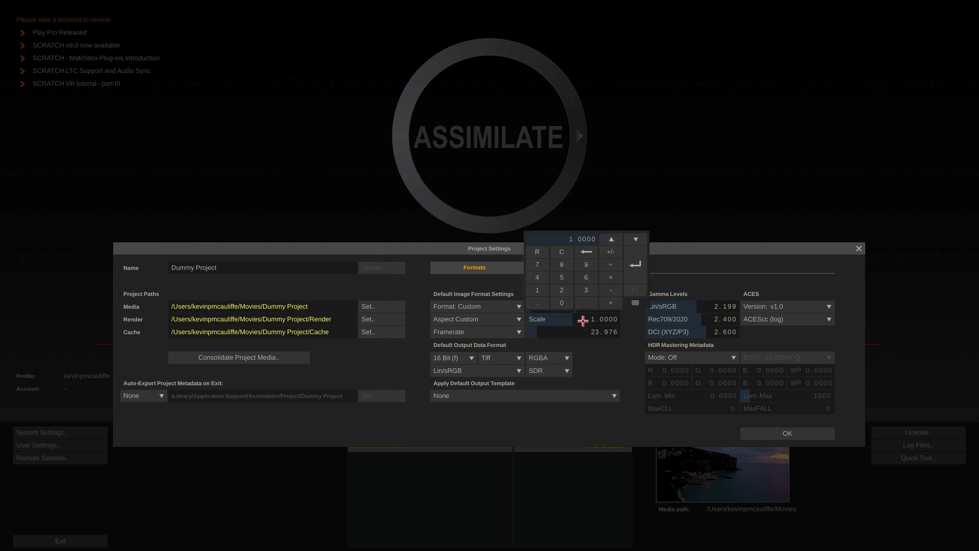
type("3")
key("Return")
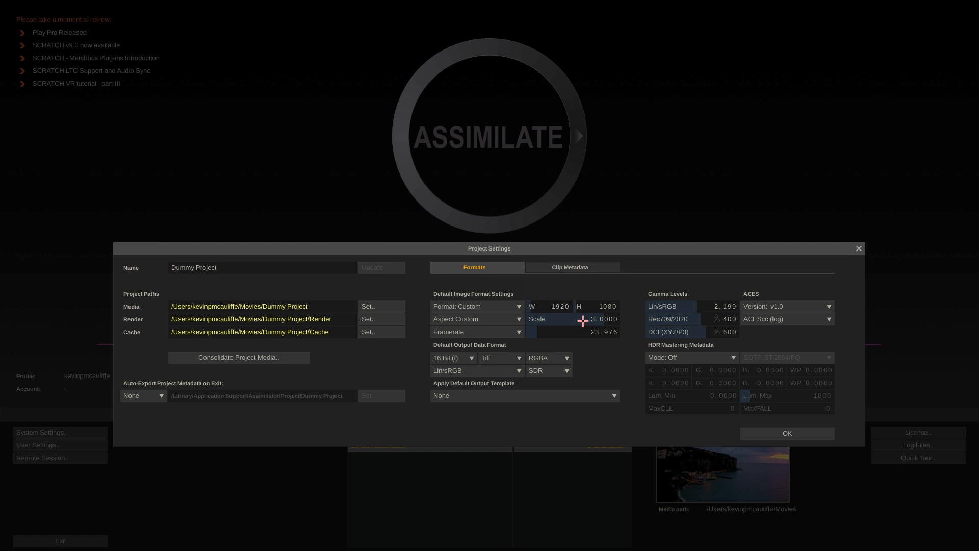
- Adjust the project's default aspect Scale to 2.9660 and dismiss its numeric calculator
left_click_drag(583, 320, 591, 320)
left_click_drag(460, 319, 199, 315)
left_click(610, 318)
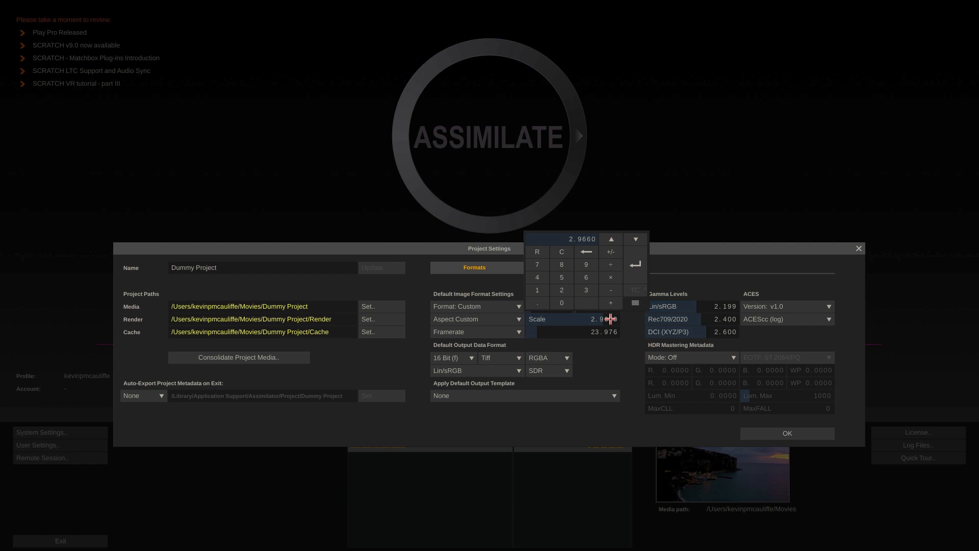
left_click(617, 355)
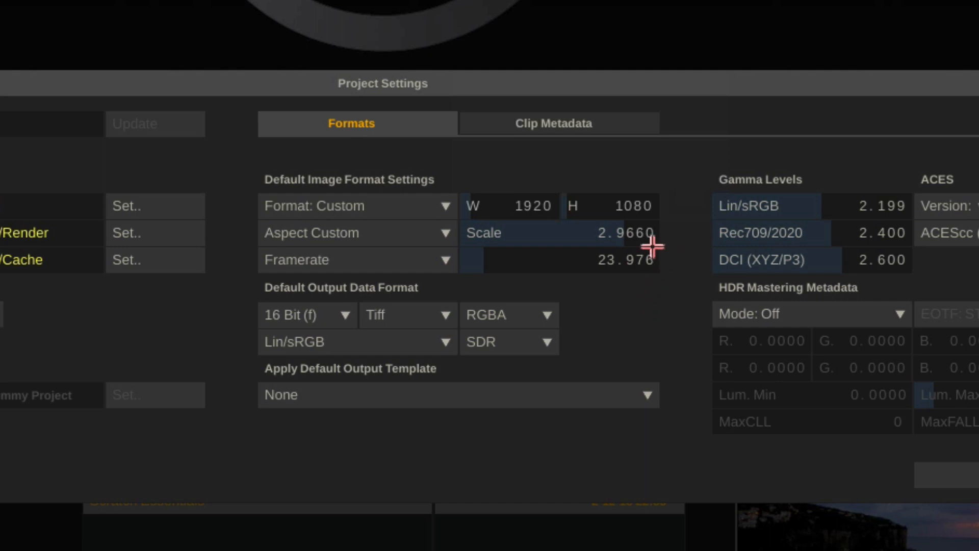
- Enter 1 as the default aspect Scale and fine-adjust it to 1.0477
left_click(625, 235)
type("1")
key("Return")
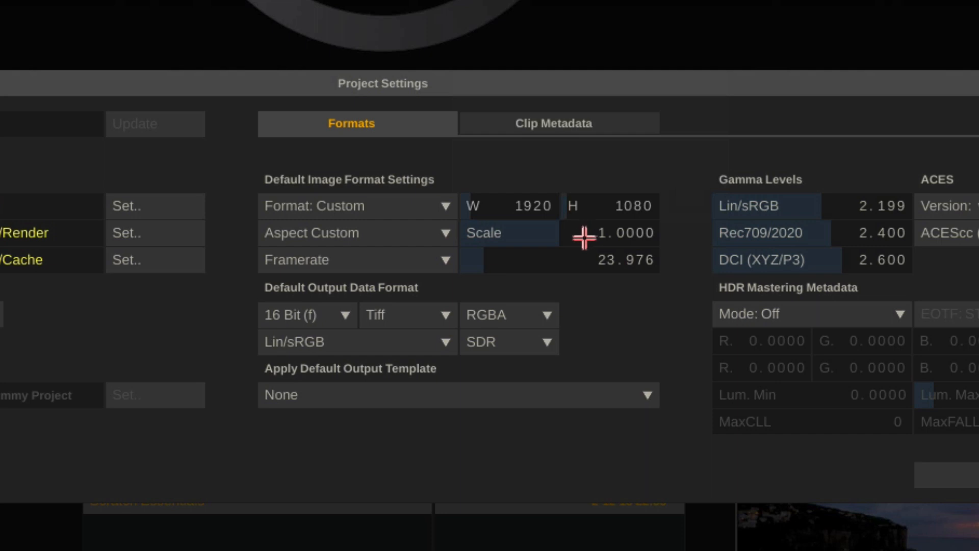
left_click_drag(568, 235, 506, 292)
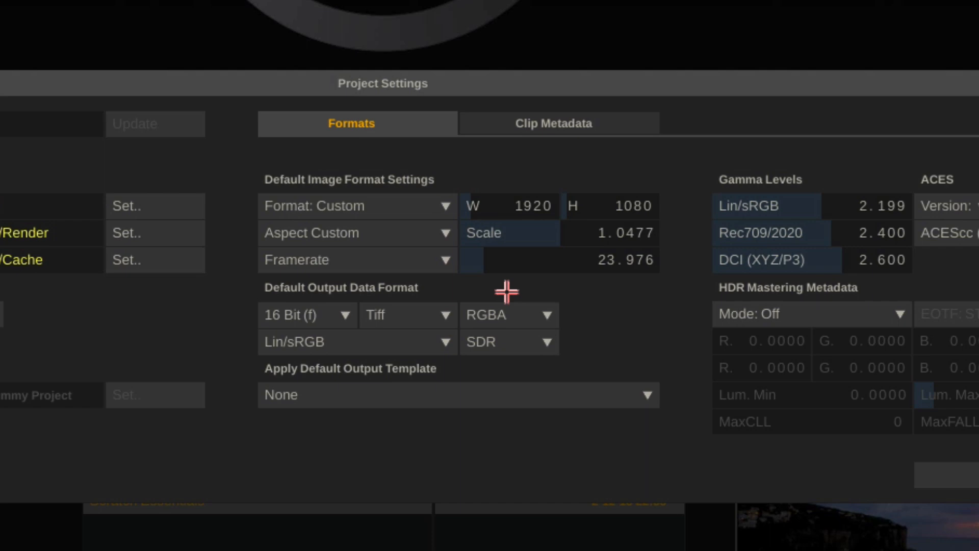
- Set the default aspect Scale to 1 and accept the Dummy Project settings
left_click(614, 236)
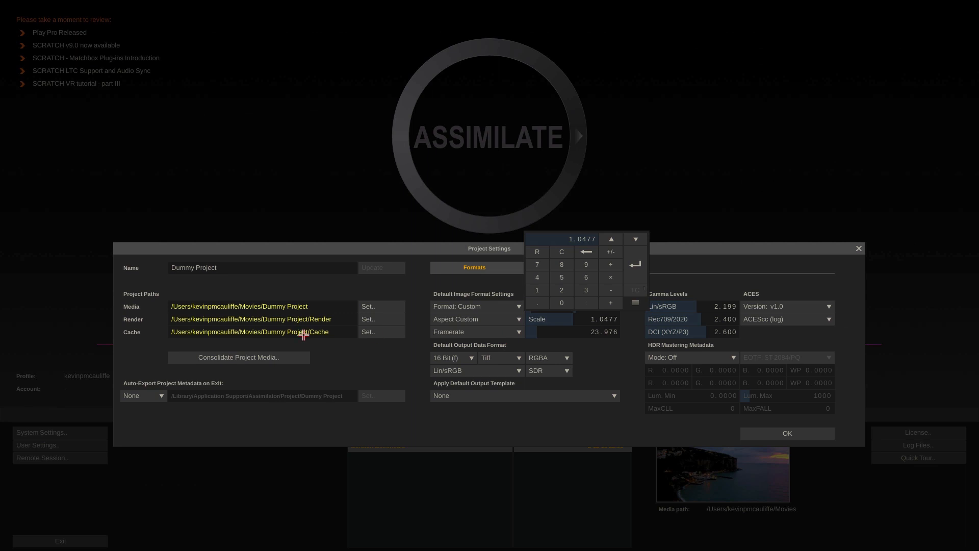
type("1")
key("Return")
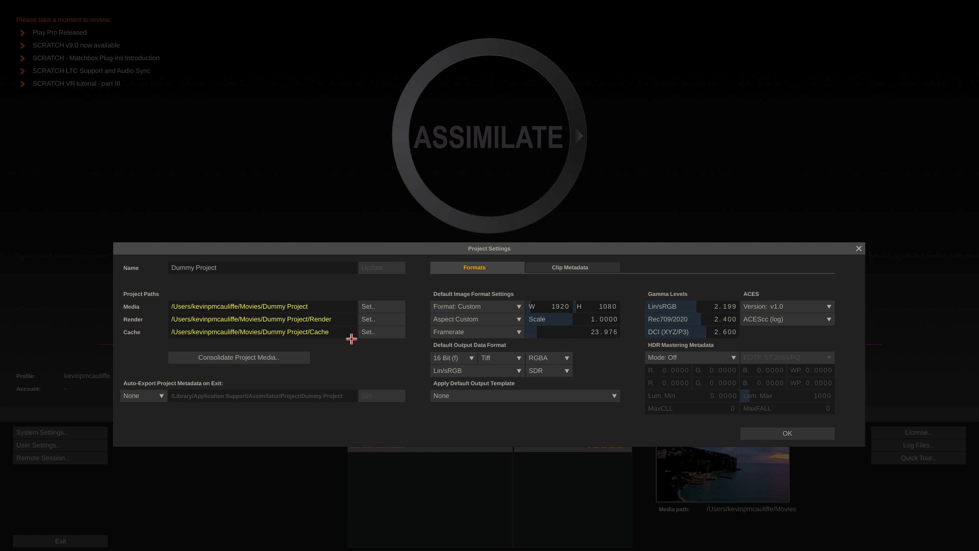
left_click(787, 435)
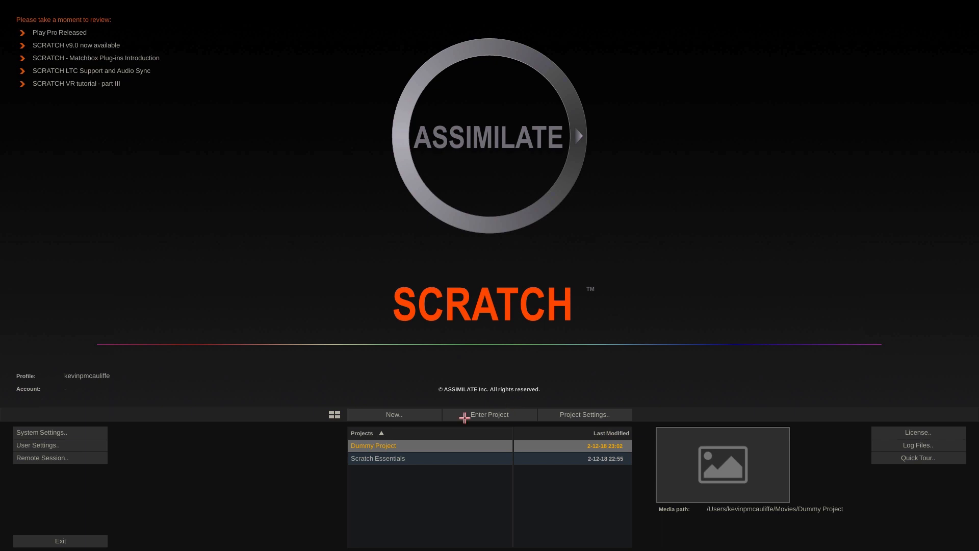
- Open the user settings and check the list of available profiles, keeping the current one
left_click(85, 442)
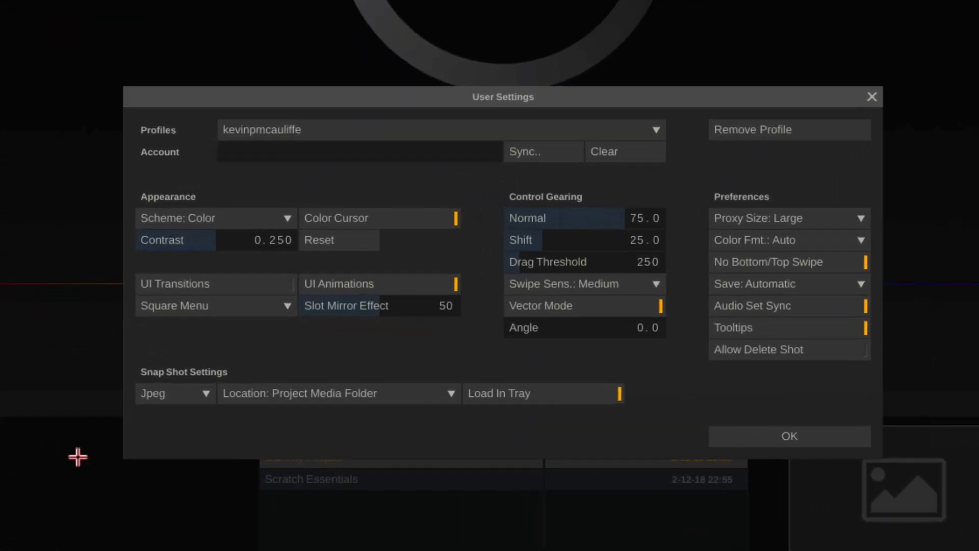
left_click(566, 253)
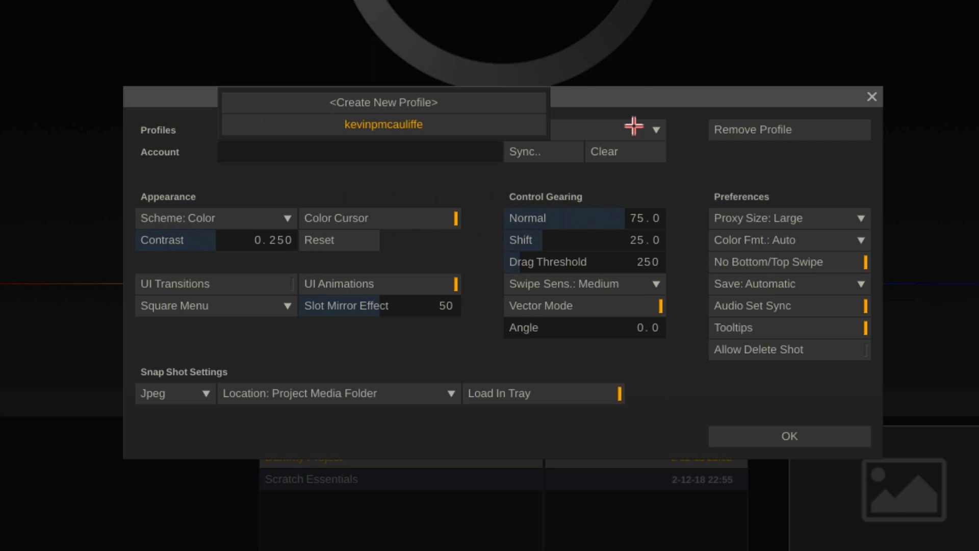
left_click(695, 151)
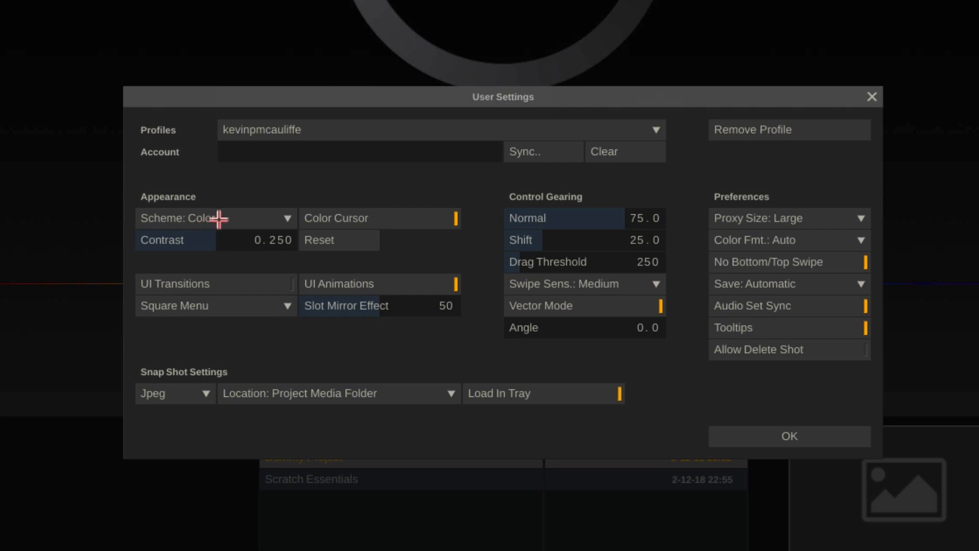
- Try the Mono interface scheme, switch it back to Color and accept the user settings
left_click(219, 218)
left_click(227, 234)
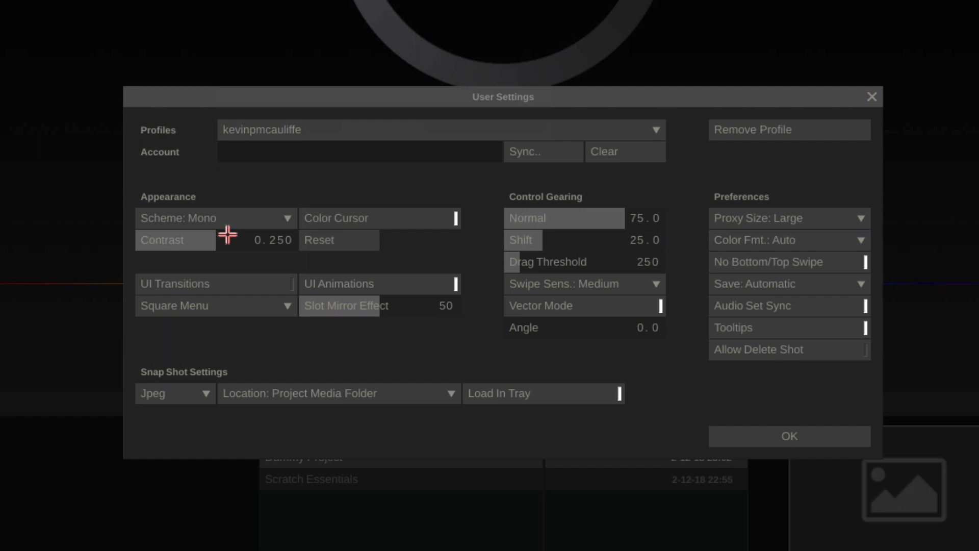
left_click(233, 218)
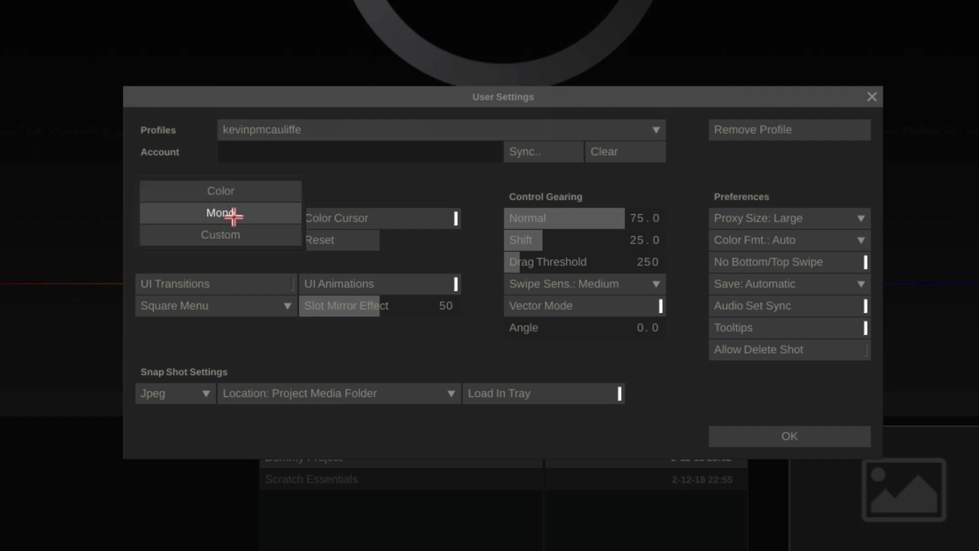
left_click(234, 194)
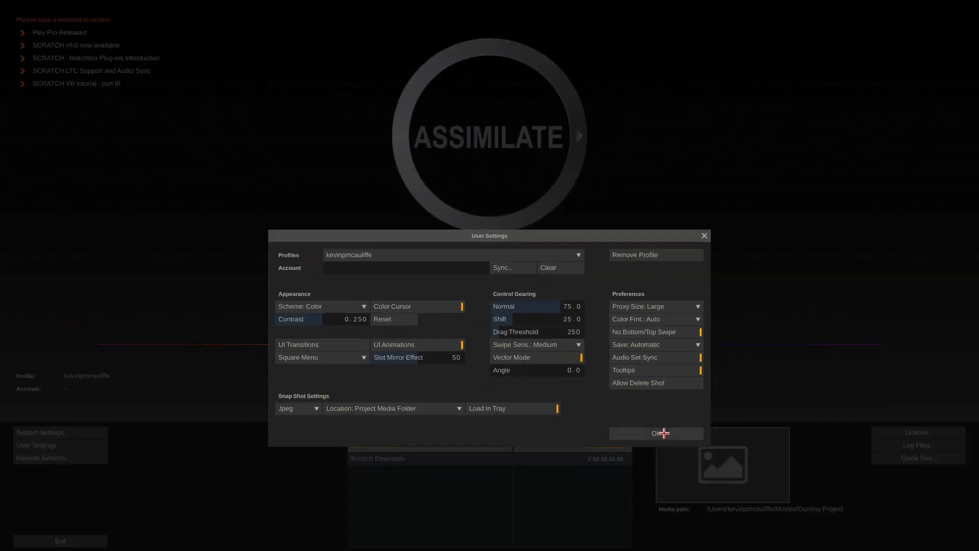
left_click(661, 433)
- Examine the general, control panel, format, aspect, metadata and note pages of the system settings and close them
left_click(74, 432)
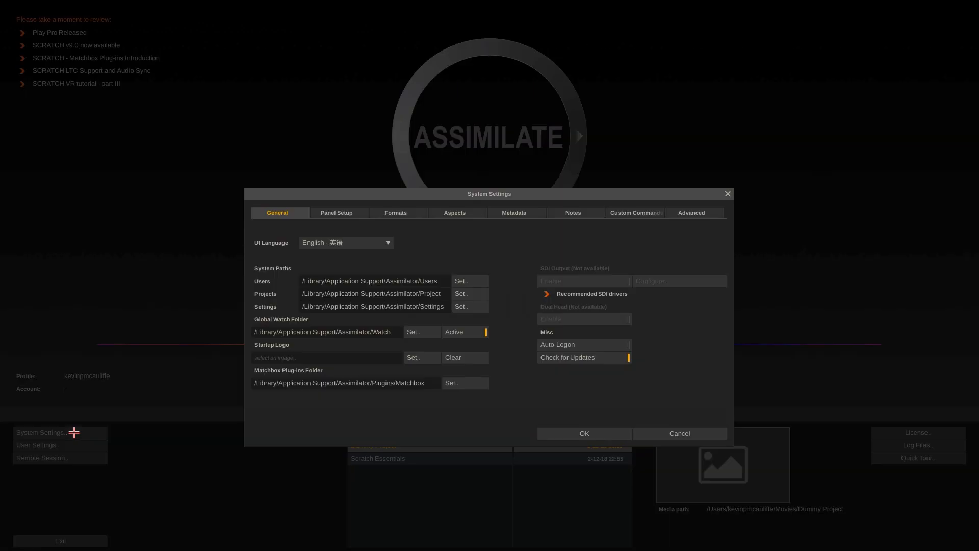
left_click(337, 213)
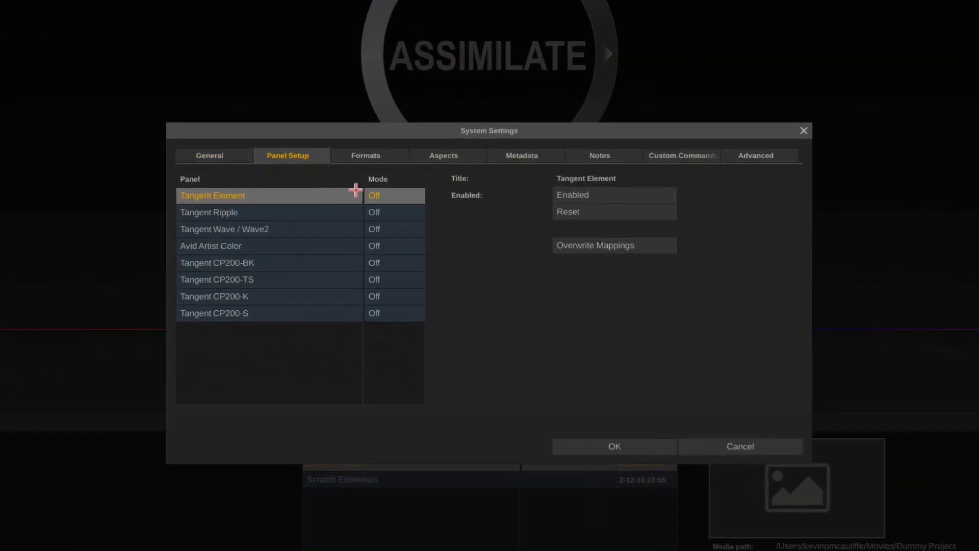
left_click(404, 211)
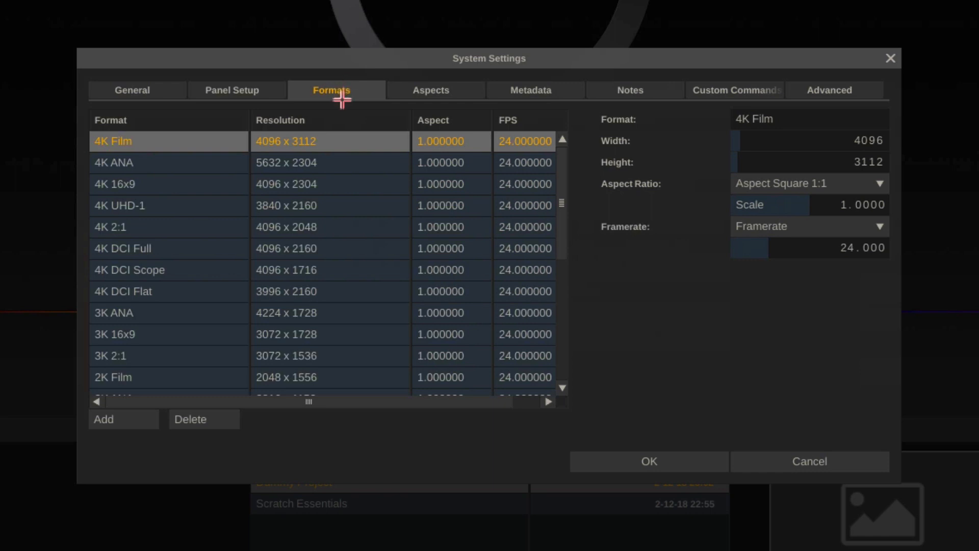
left_click(438, 90)
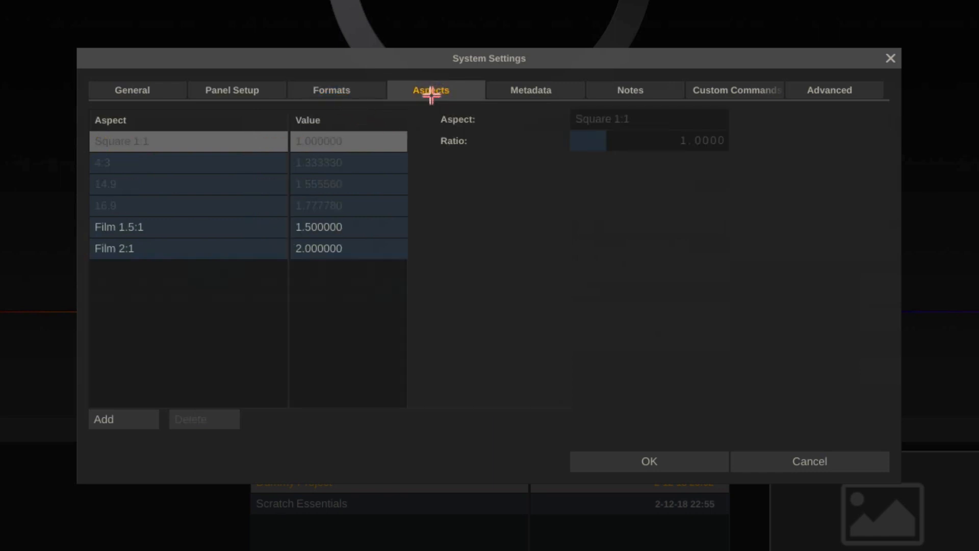
left_click(532, 90)
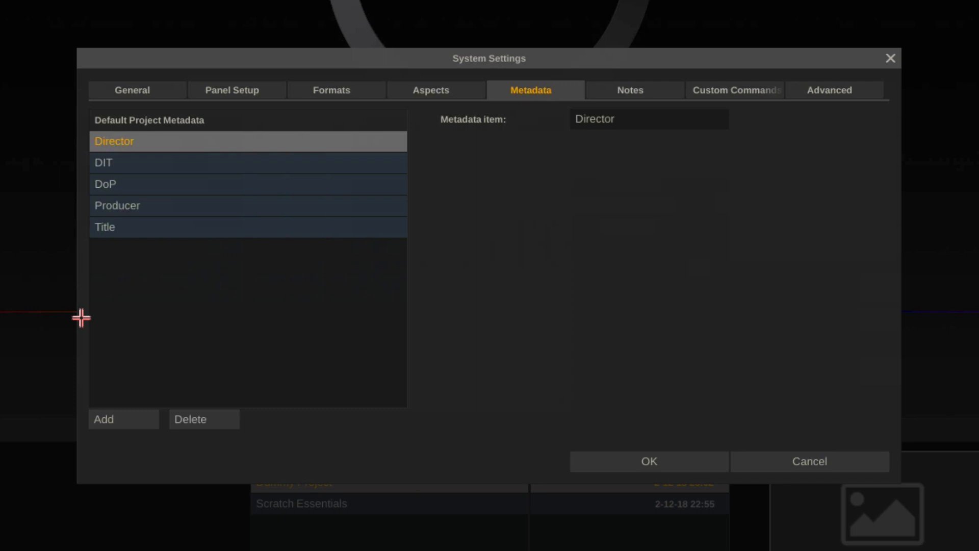
left_click(636, 90)
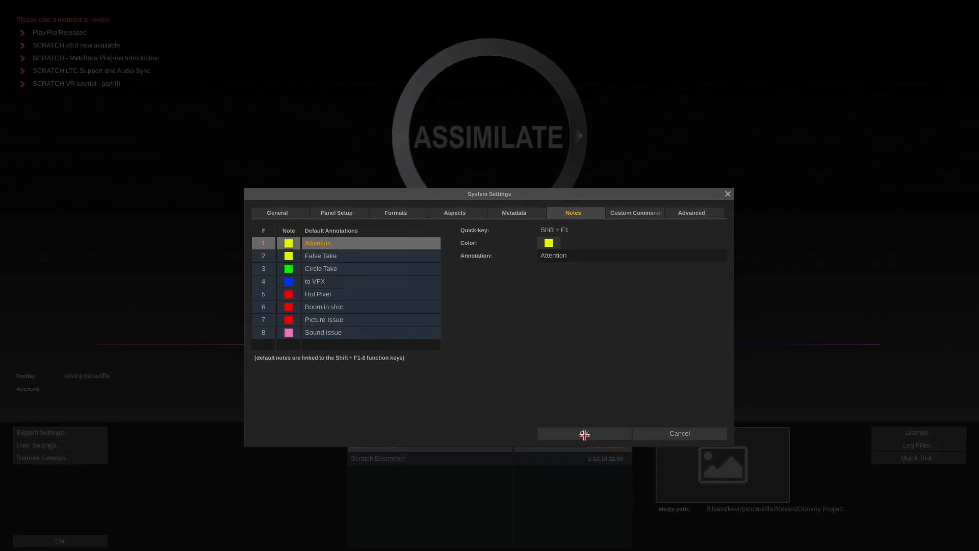
left_click(584, 434)
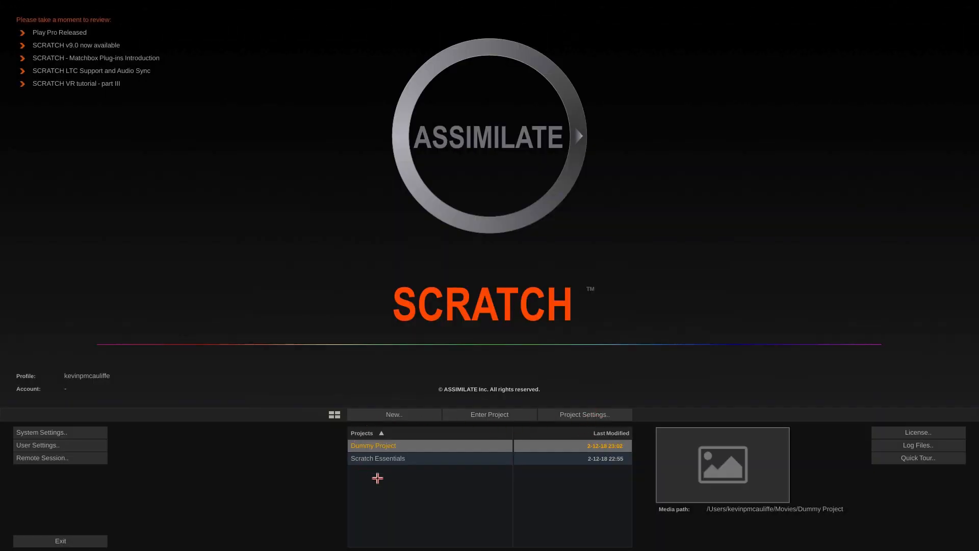
- Enter the Scratch Essentials project and show the quick keys list for the Construct
left_click(400, 458)
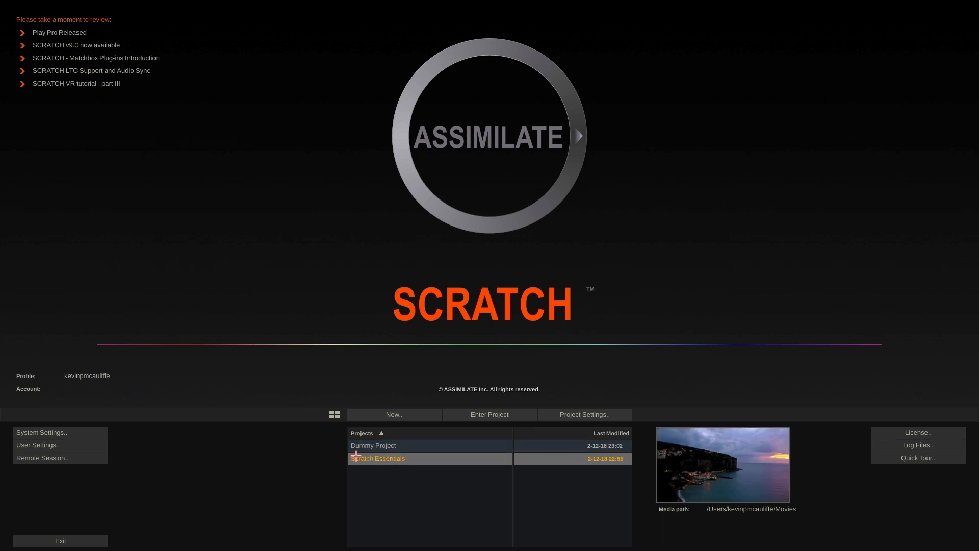
left_click(490, 416)
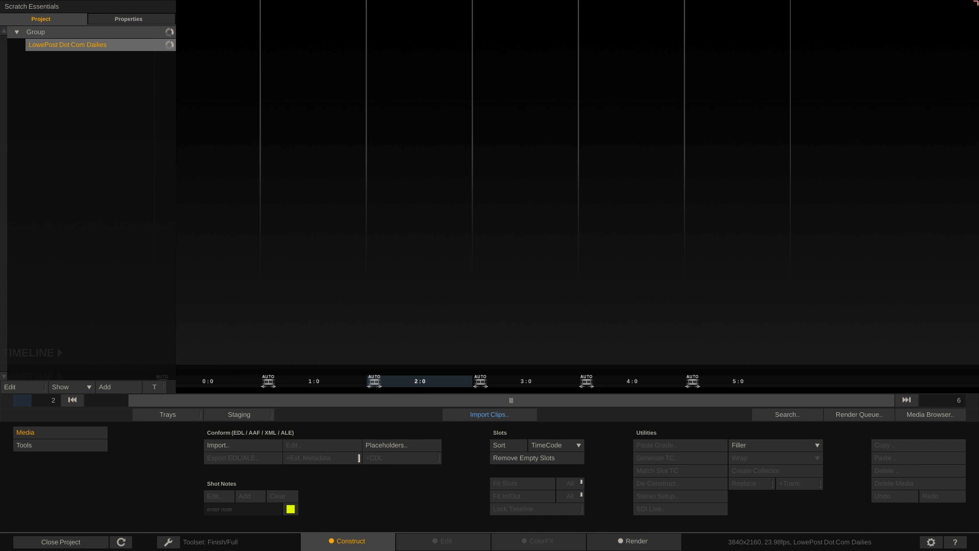
key("h")
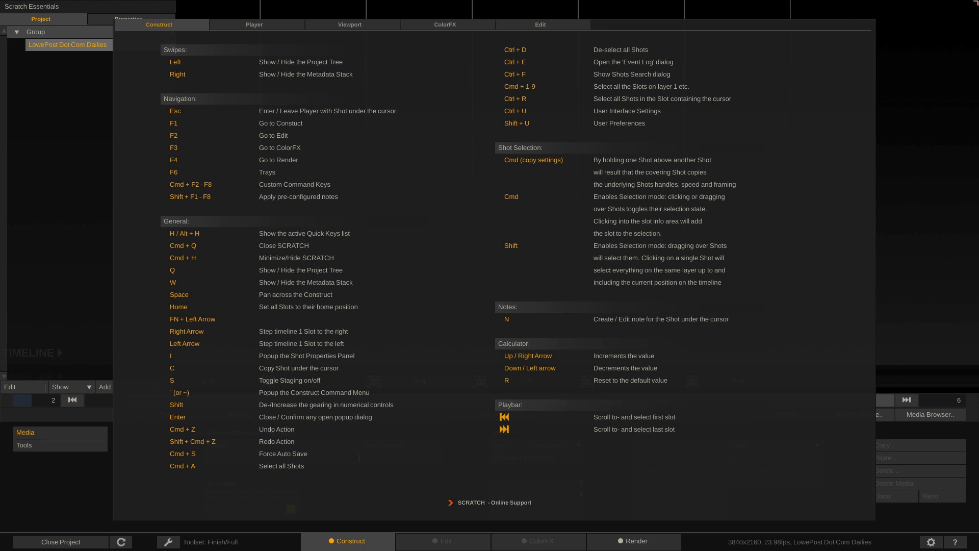
- Look through the quick keys lists for Player, Viewport, ColorFX and Edit, return to the Construct list and close it
left_click(258, 24)
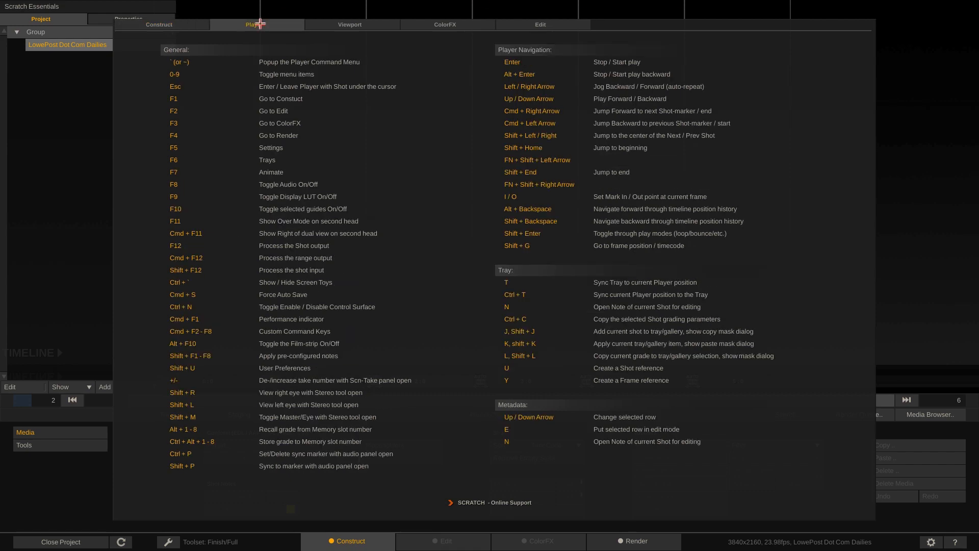
left_click(368, 23)
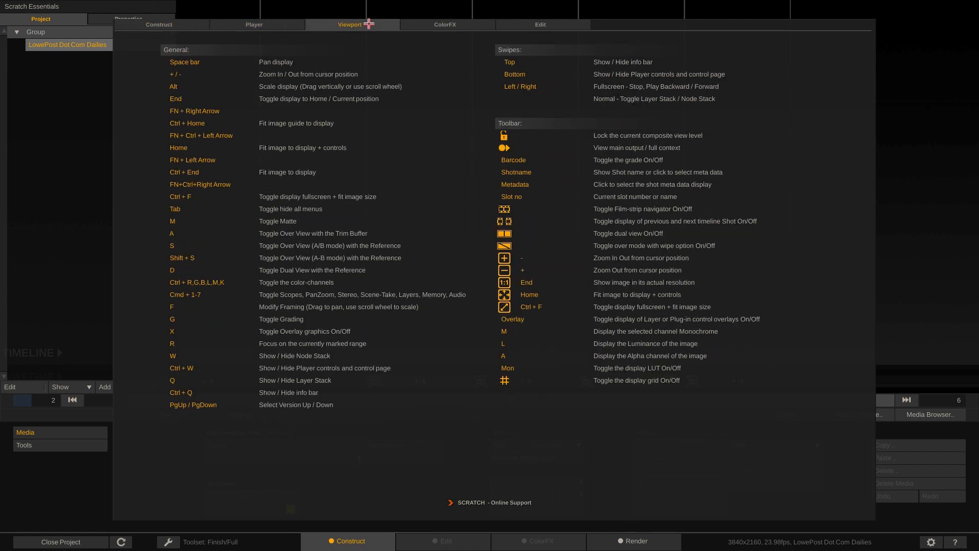
left_click(449, 25)
left_click(542, 24)
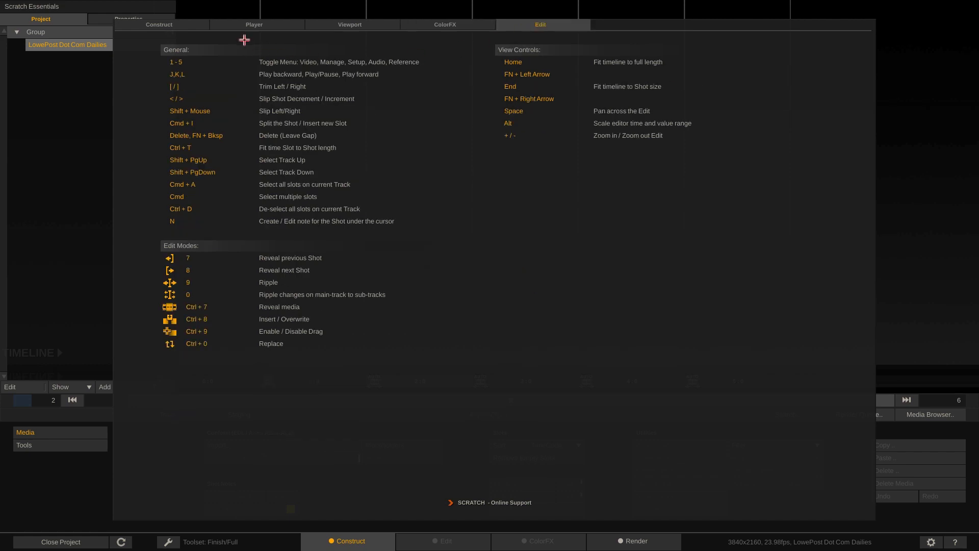
left_click(188, 25)
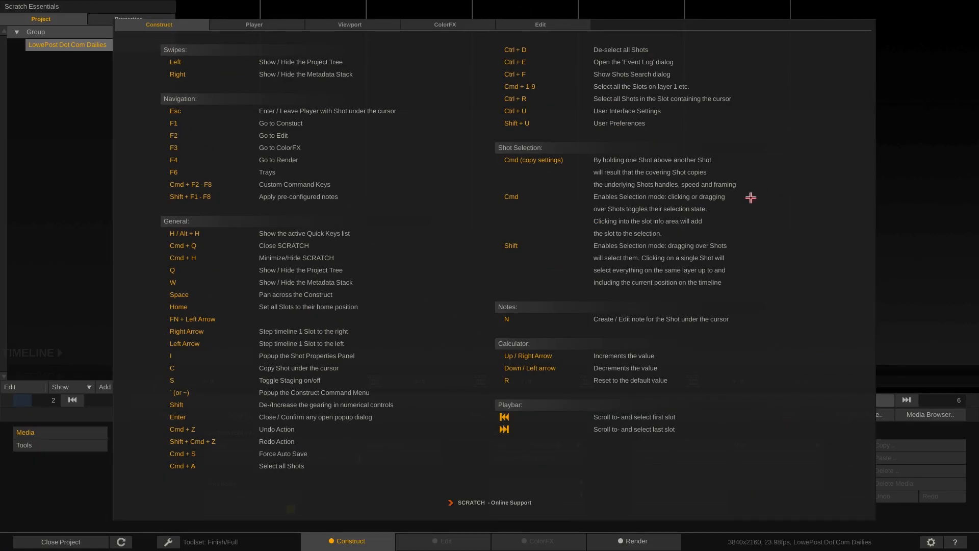
left_click(793, 250)
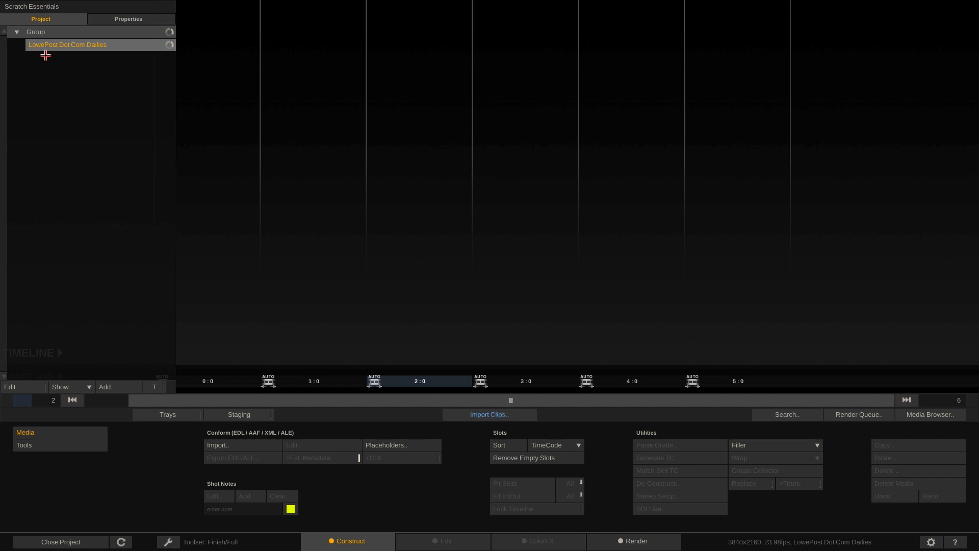
- Import the clips EpicAdventures05_FO_4K.mov through EpicAdventures10_FO_4K.mov from the 4K Footage folder and place them in the Construct timeline
left_click(476, 414)
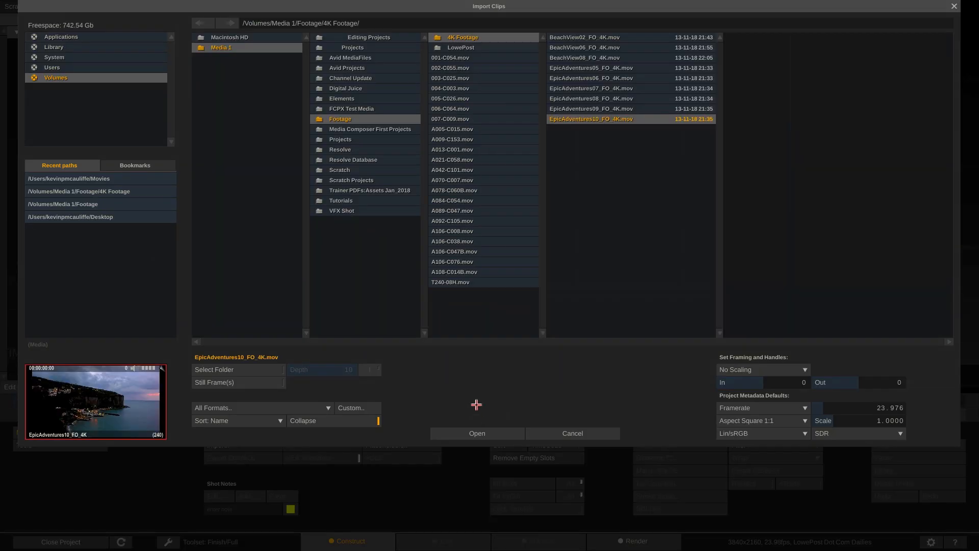
left_click(576, 68)
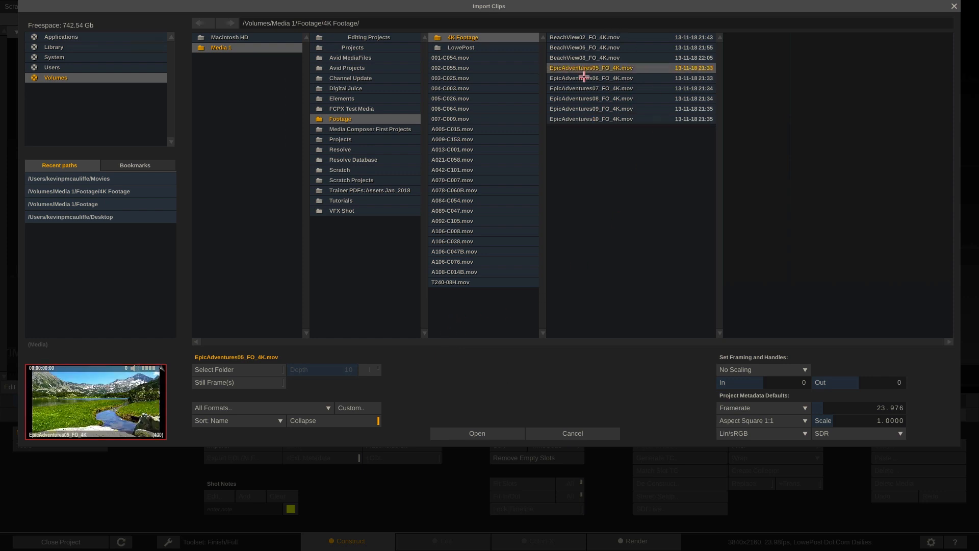
left_click(585, 120, "shift")
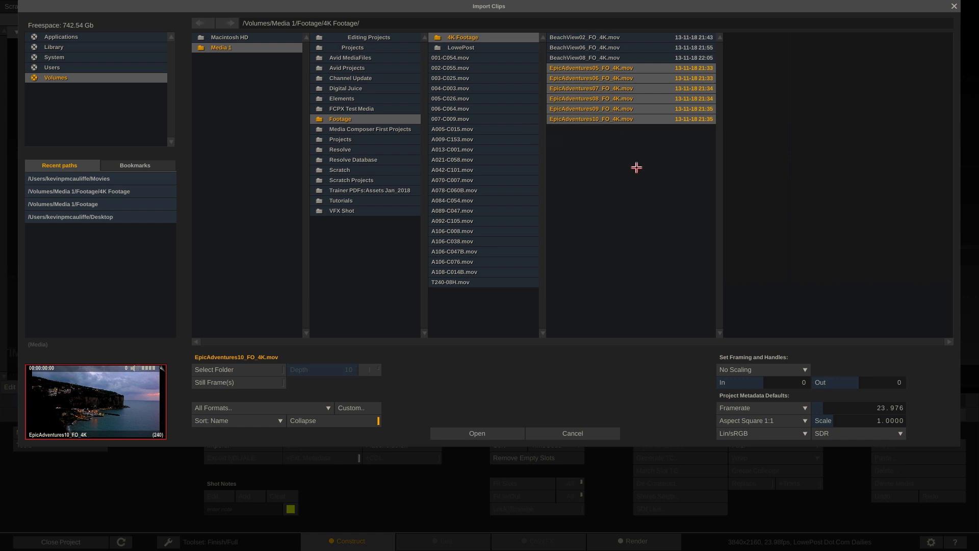
left_click(486, 432)
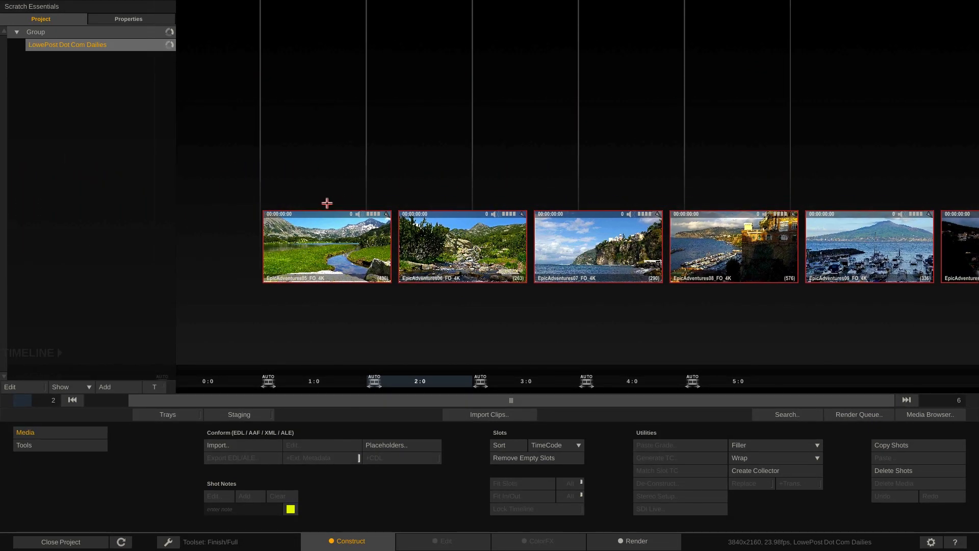
left_click(315, 204)
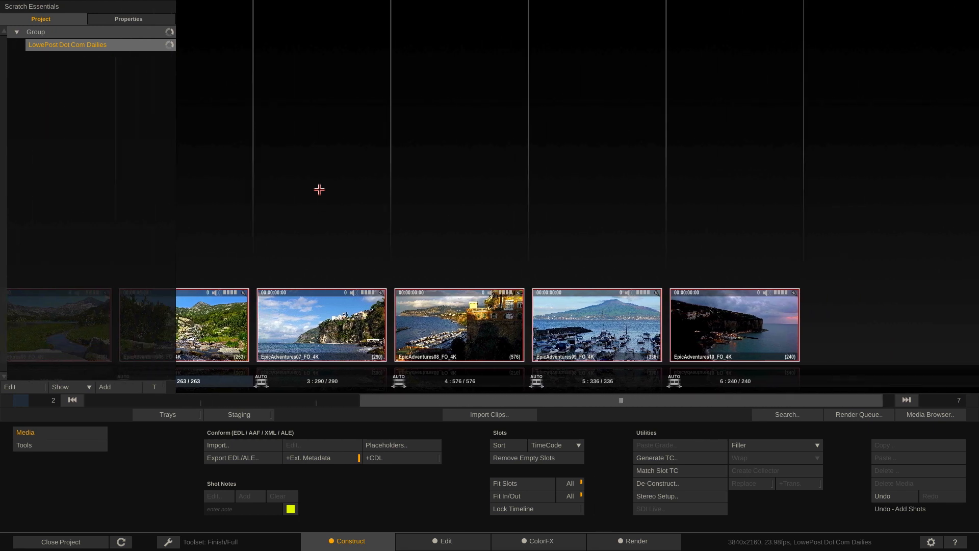
scroll(319, 189, "left", 5)
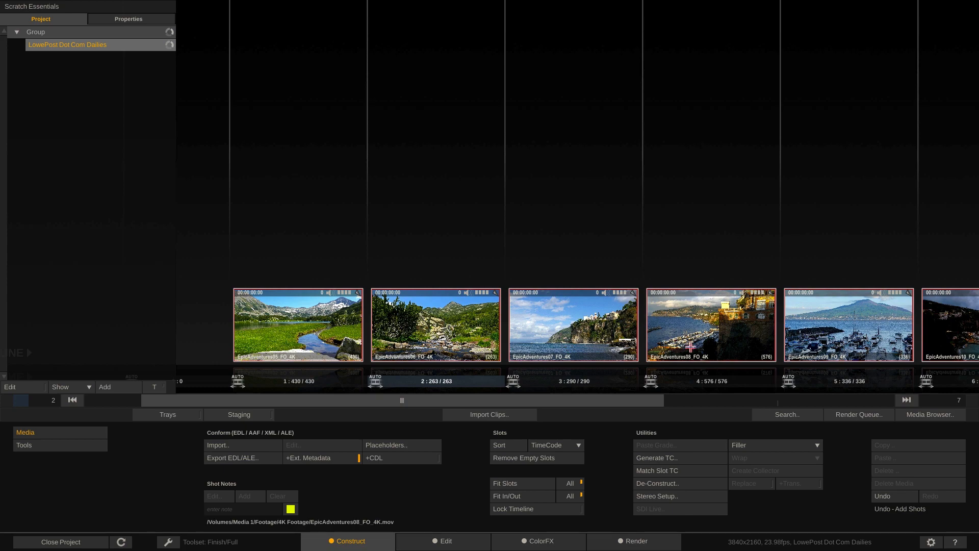
- View the timeline in Edit, step through its shots from EpicAdventures05 to EpicAdventures09, and briefly play the EpicAdventures09 shot
left_click(438, 540)
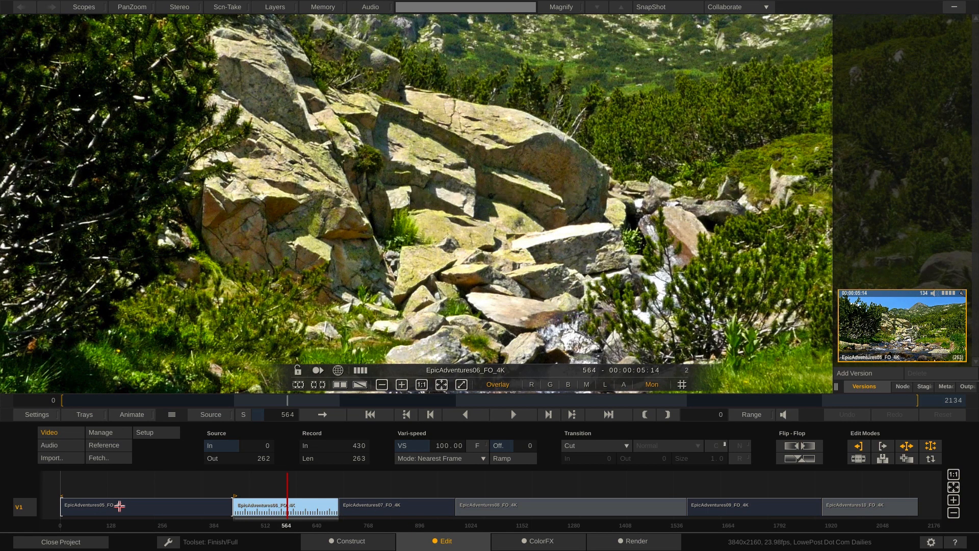
left_click(120, 506)
left_click(271, 509)
left_click(366, 506)
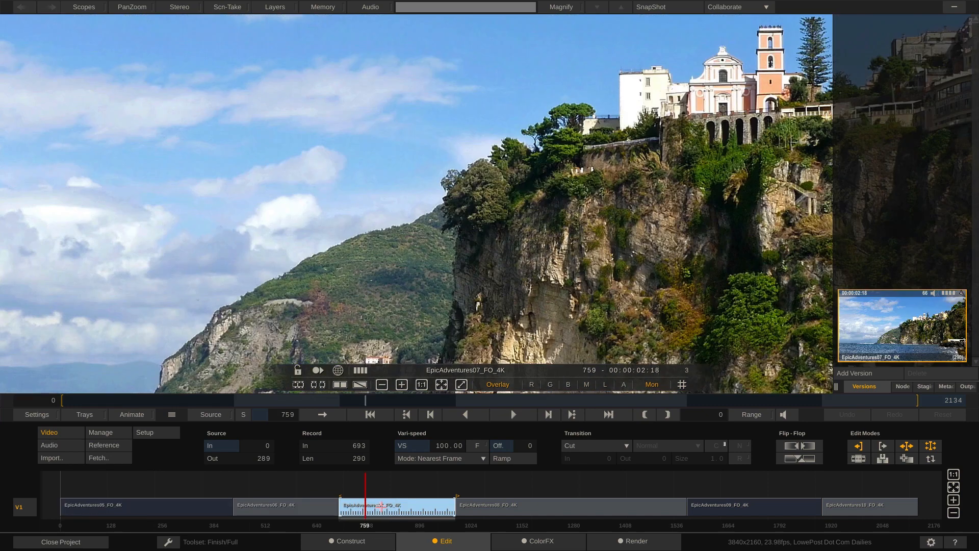
left_click(476, 507)
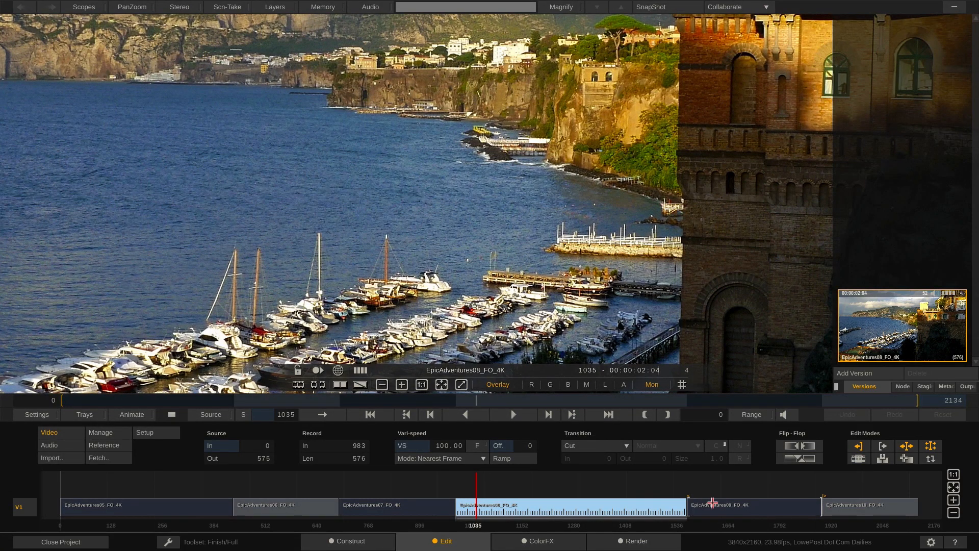
left_click(712, 504)
key("space")
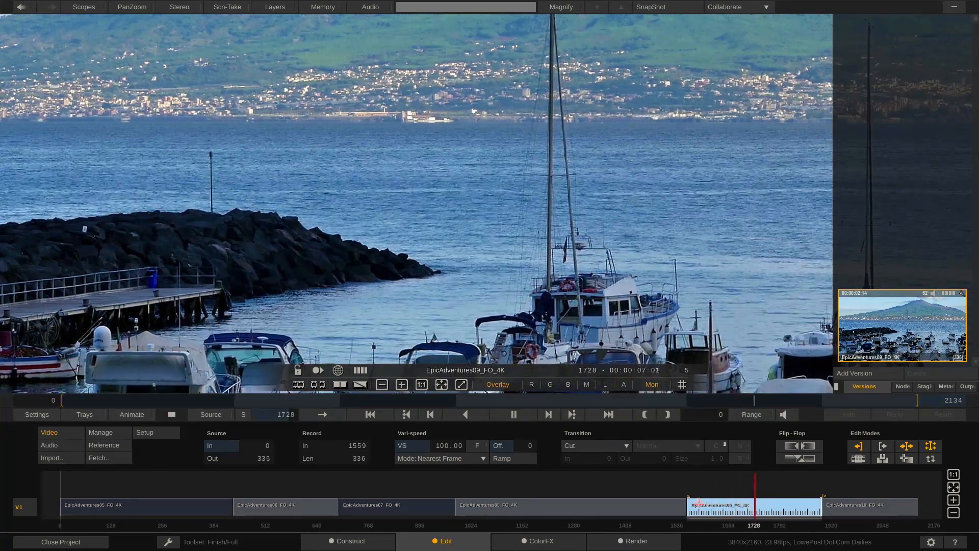
key("space")
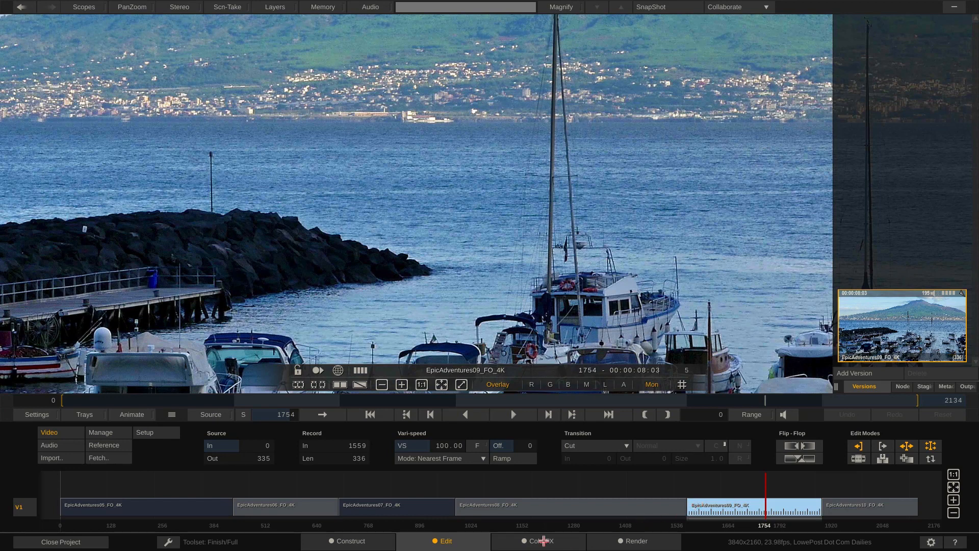
- Switch to ColorFX, look over the available effects in the Plug-in Browser and close it without applying any
left_click(543, 541)
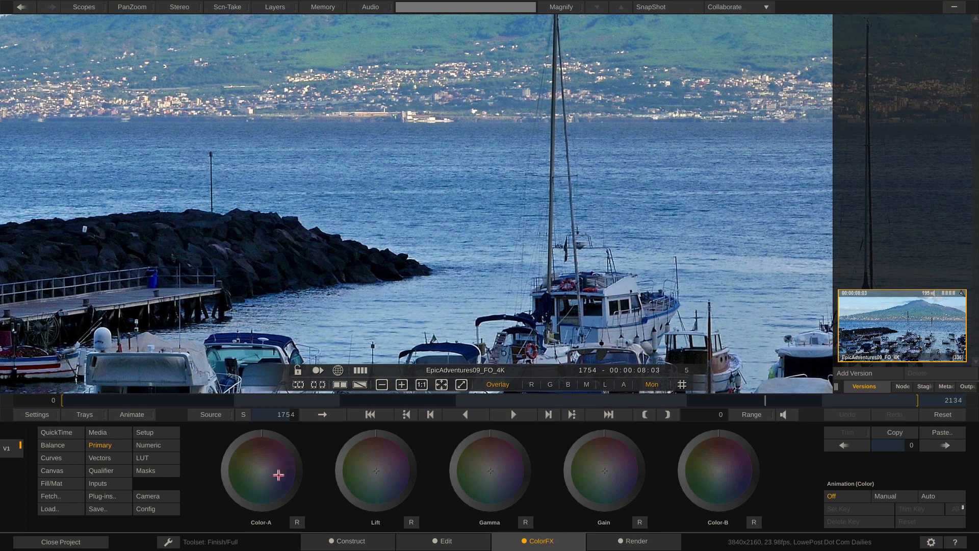
left_click(105, 496)
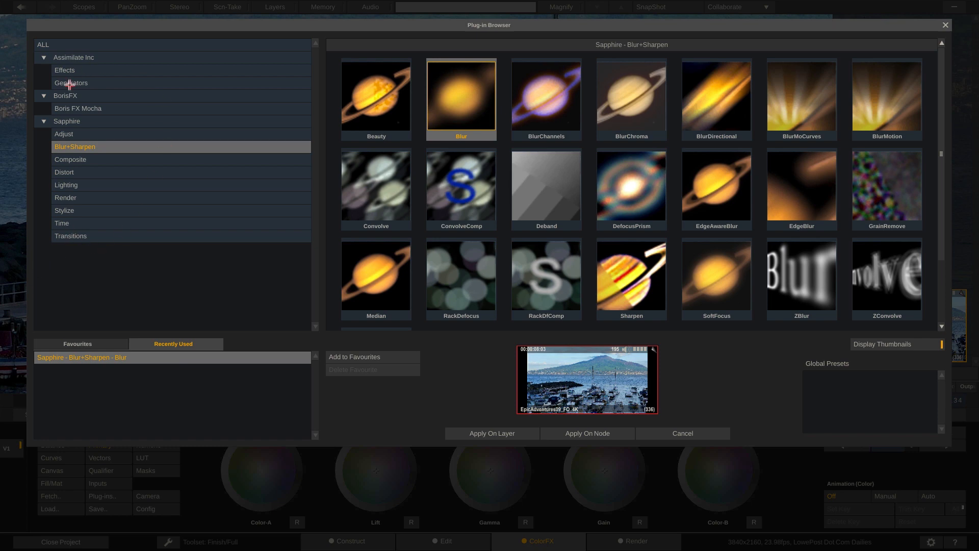
left_click(668, 433)
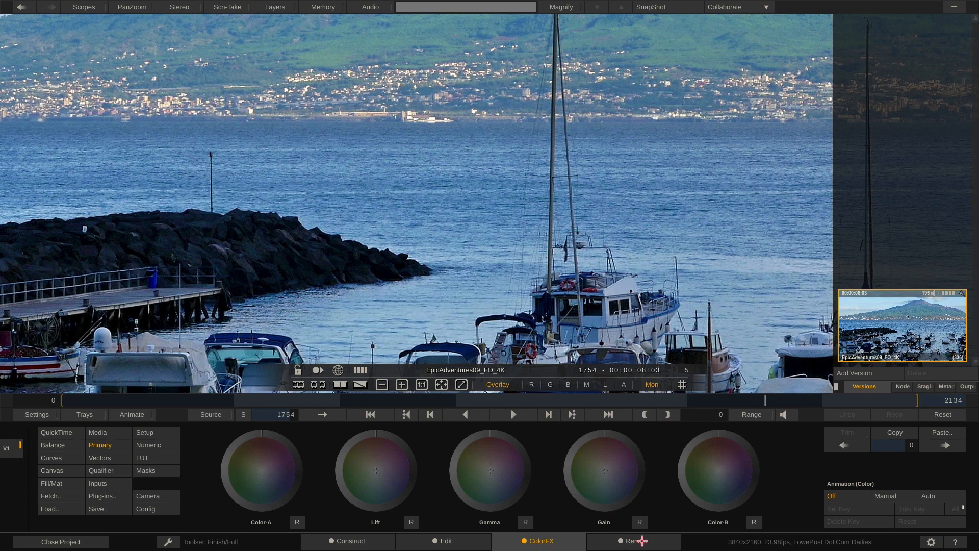
- Apply the AVID Dailies 23.976 FPS output template in Render and delete the REFRAME HD branch from the output tree
left_click(641, 541)
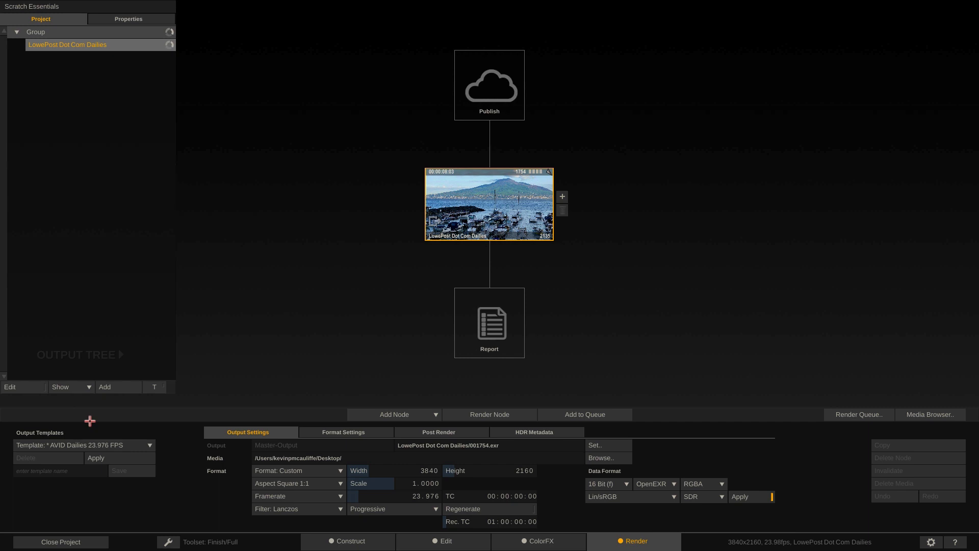
left_click(110, 458)
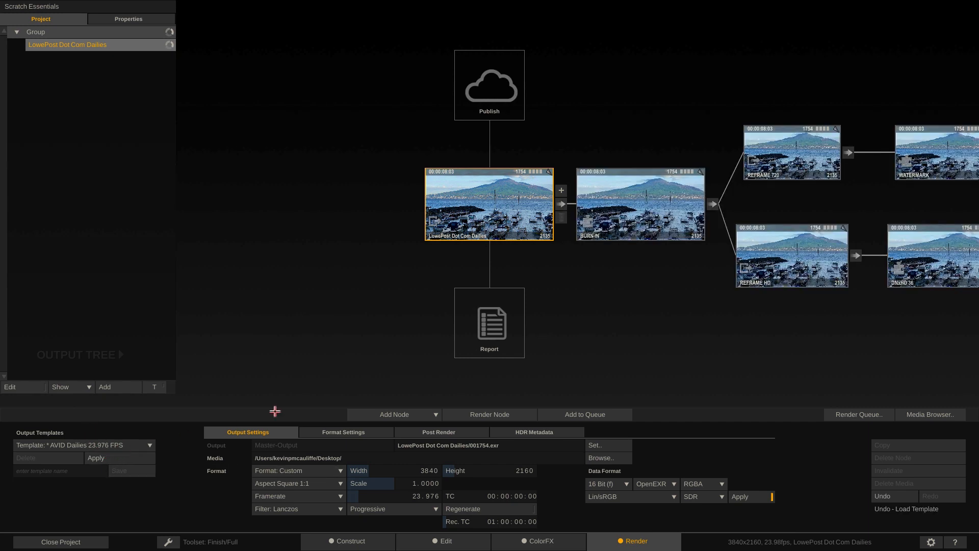
left_click_drag(723, 306, 495, 306)
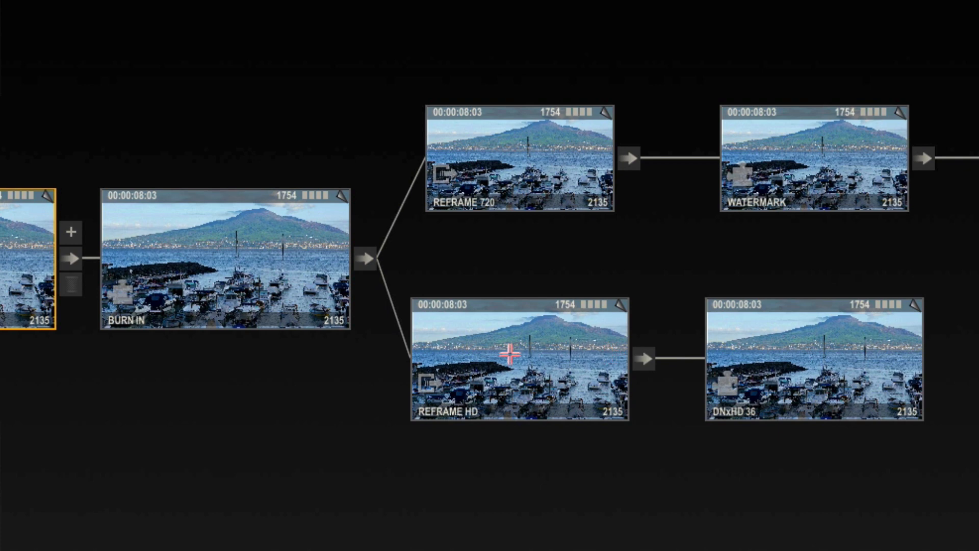
left_click(527, 360)
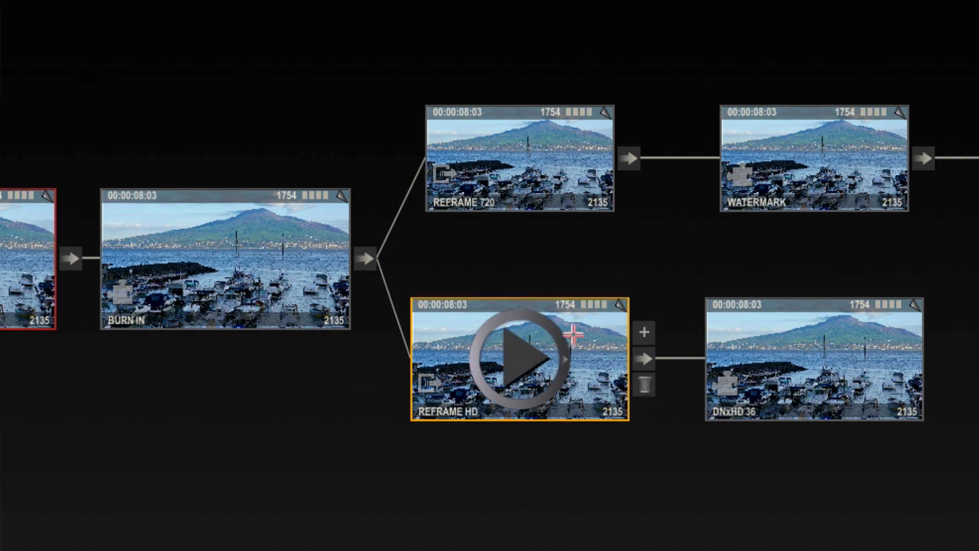
left_click(645, 385)
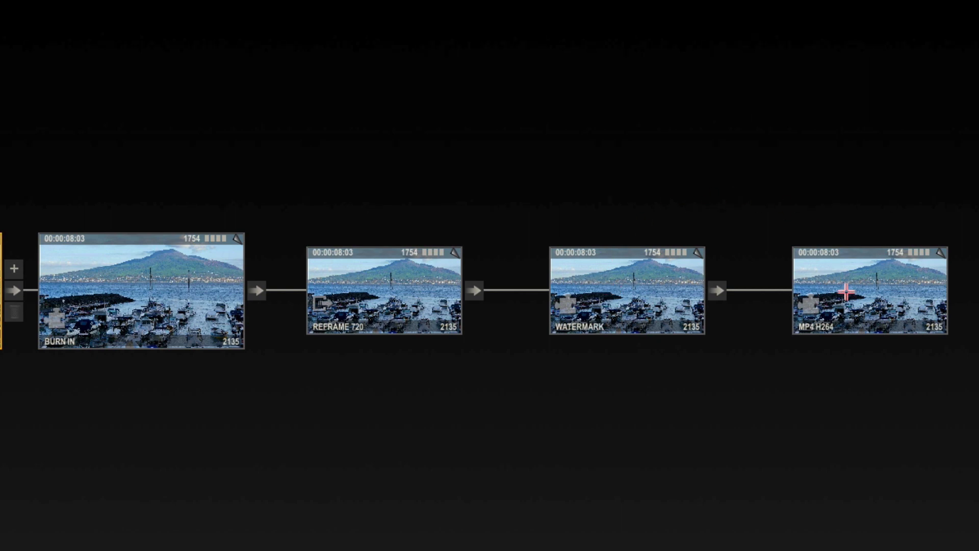
- Select the MP4 H264 output node to check its output settings, and view the render queue
left_click(845, 291)
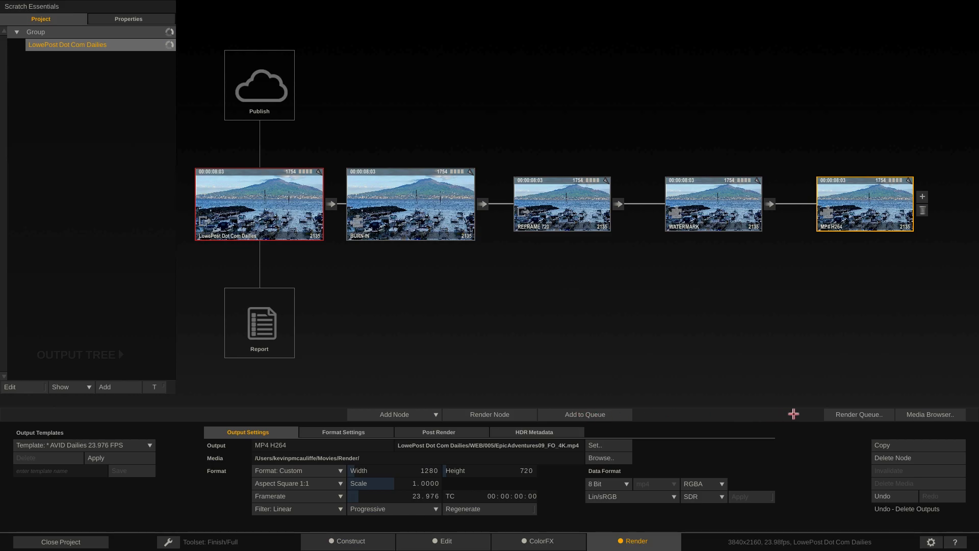
left_click(848, 414)
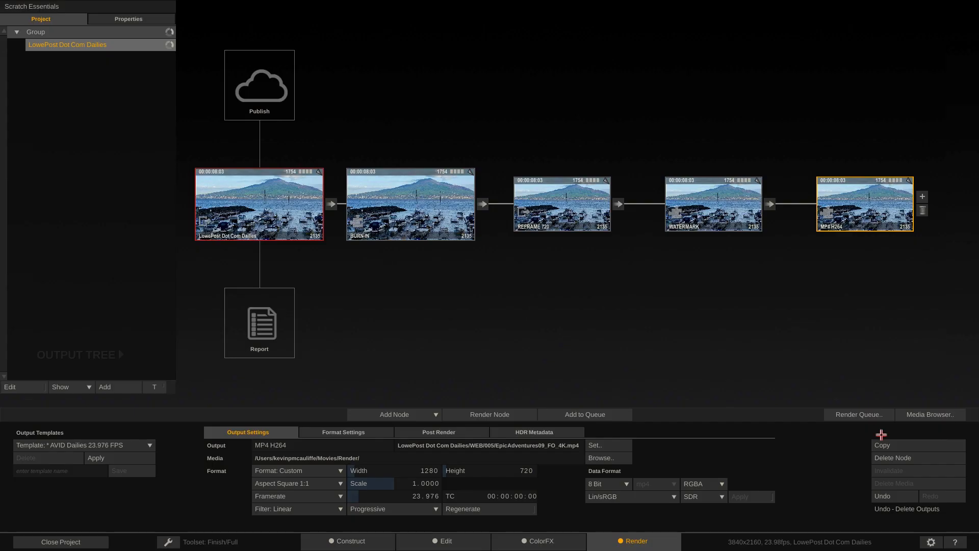
left_click(868, 433)
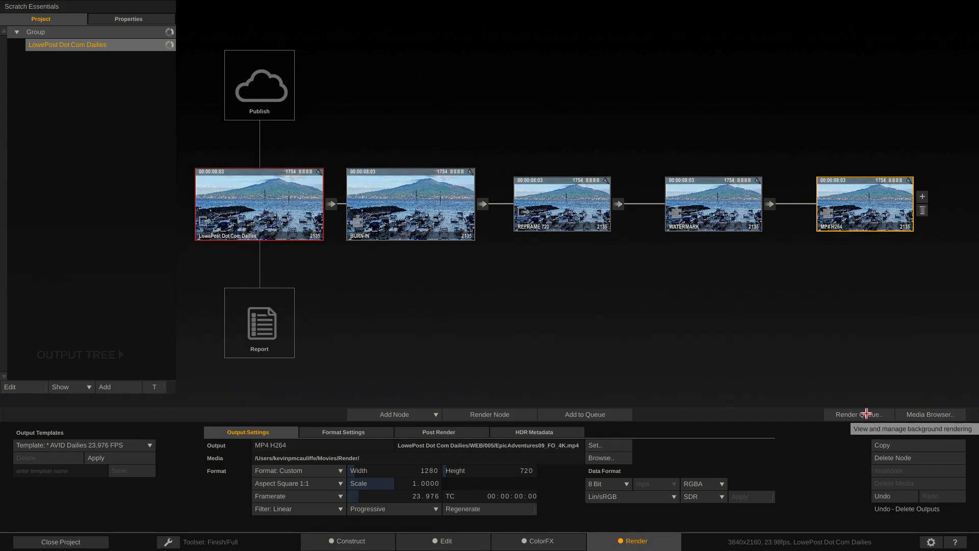